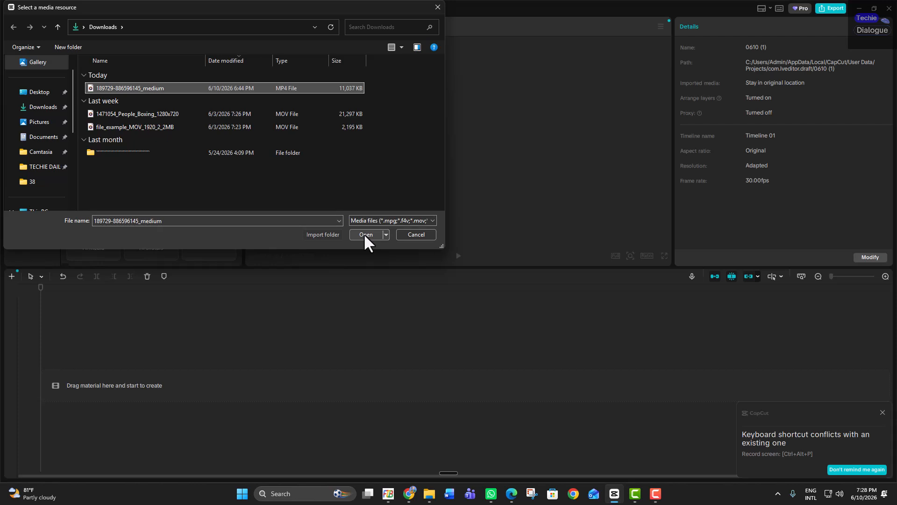
{"action": "left_click", "coordinate": [366, 235]}
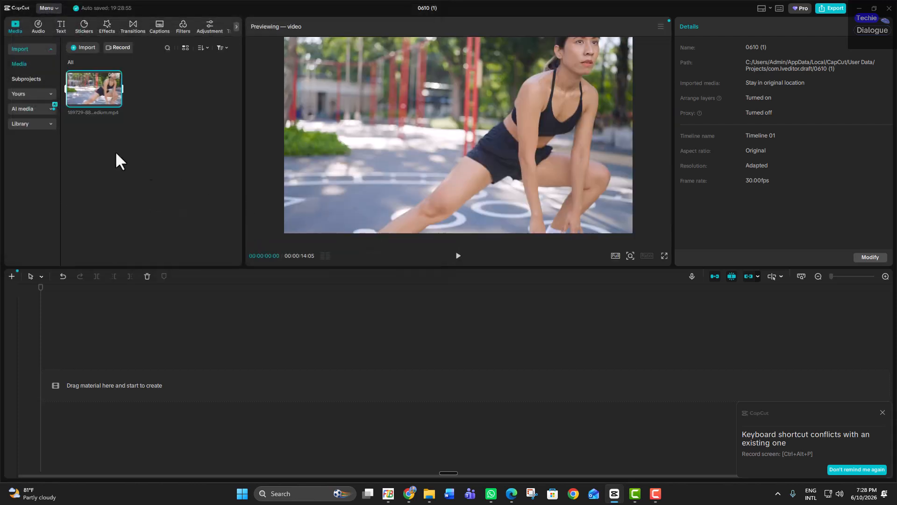
{"action": "left_click_drag", "start_coordinate": [97, 93], "coordinate": [88, 380]}
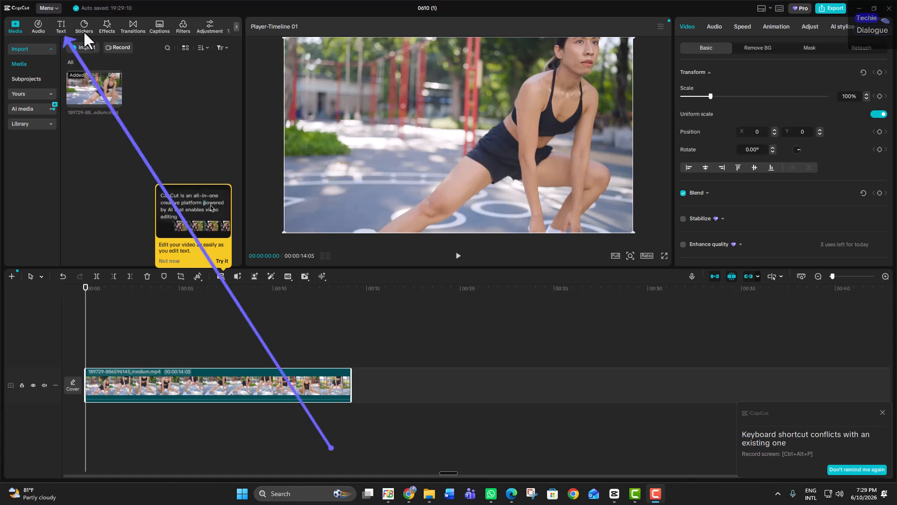
- Add a default text clip above the video at the timeline start and extend it to the video's full length
{"action": "left_click", "coordinate": [61, 26]}
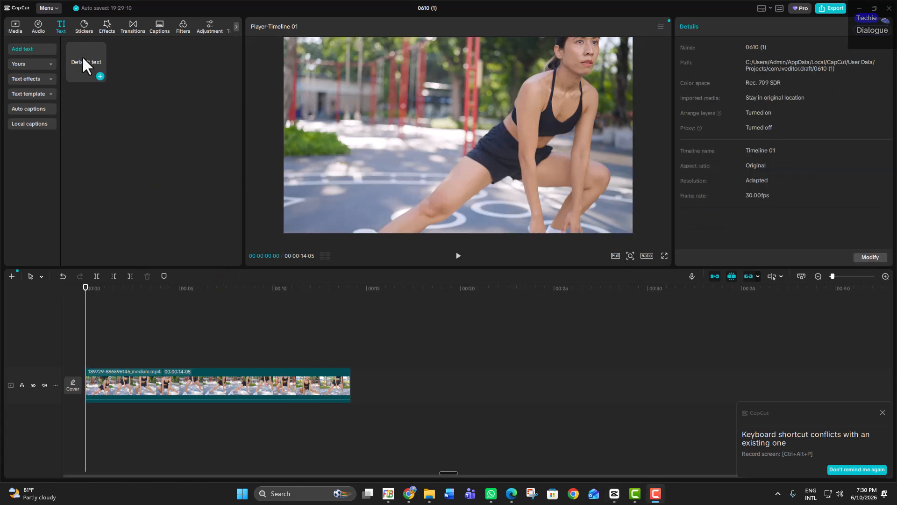
{"action": "left_click_drag", "start_coordinate": [82, 55], "coordinate": [88, 362]}
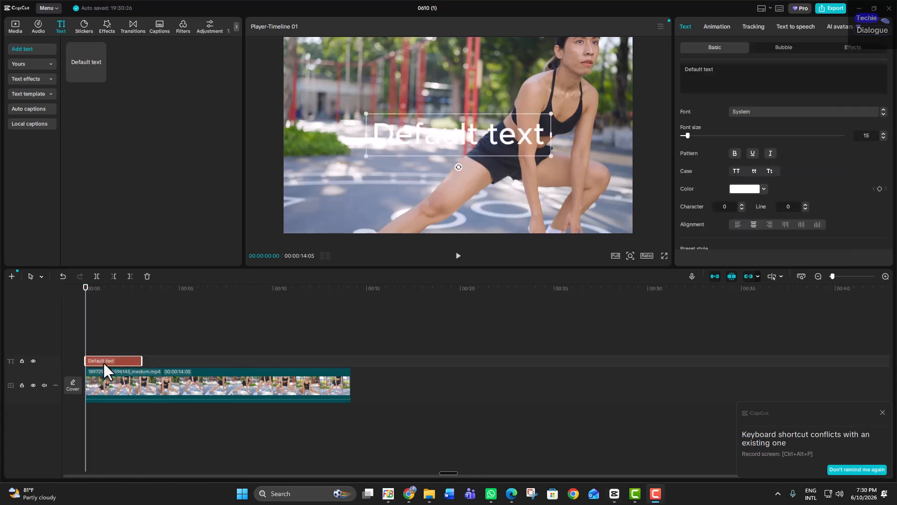
{"action": "left_click_drag", "start_coordinate": [143, 360], "coordinate": [229, 362]}
{"action": "left_click_drag", "start_coordinate": [230, 361], "coordinate": [351, 361]}
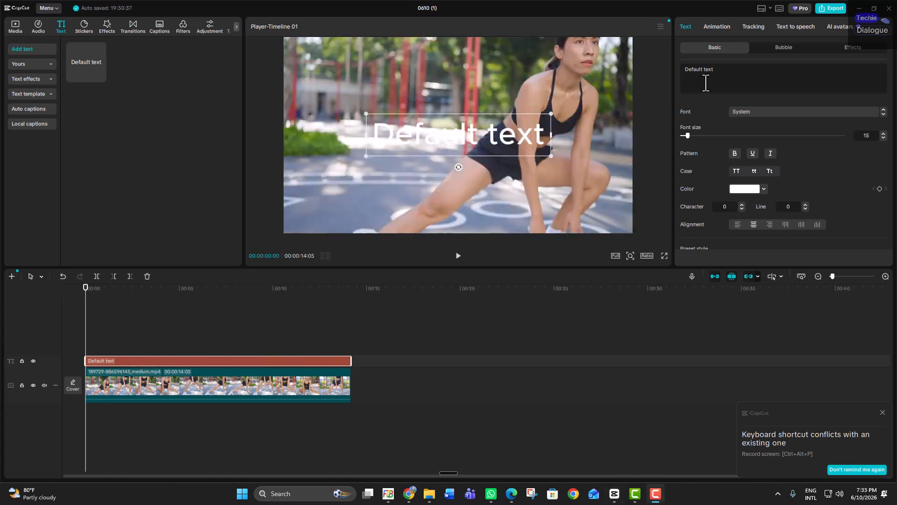
- Replace the default wording of the text clip with "DO EVERYDAY"
{"action": "left_click", "coordinate": [721, 70]}
{"action": "left_click_drag", "start_coordinate": [719, 70], "coordinate": [669, 66]}
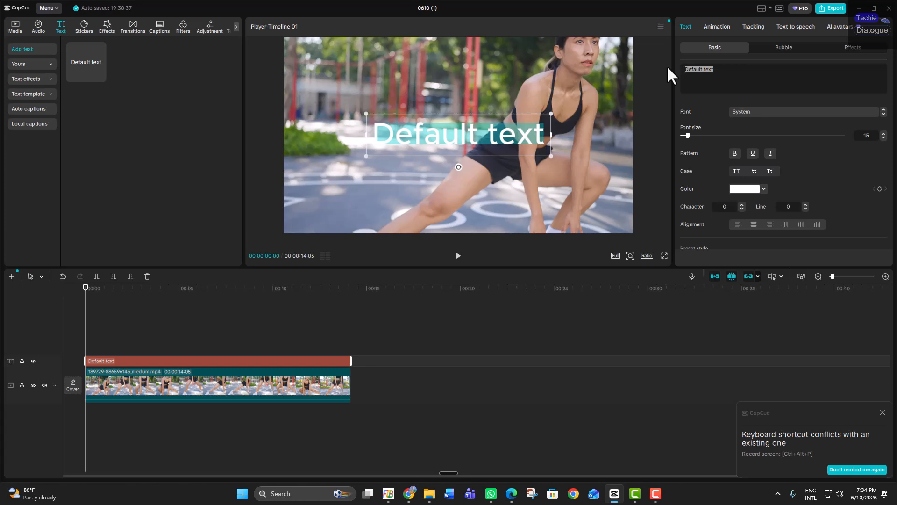
{"action": "type", "text": "DO"}
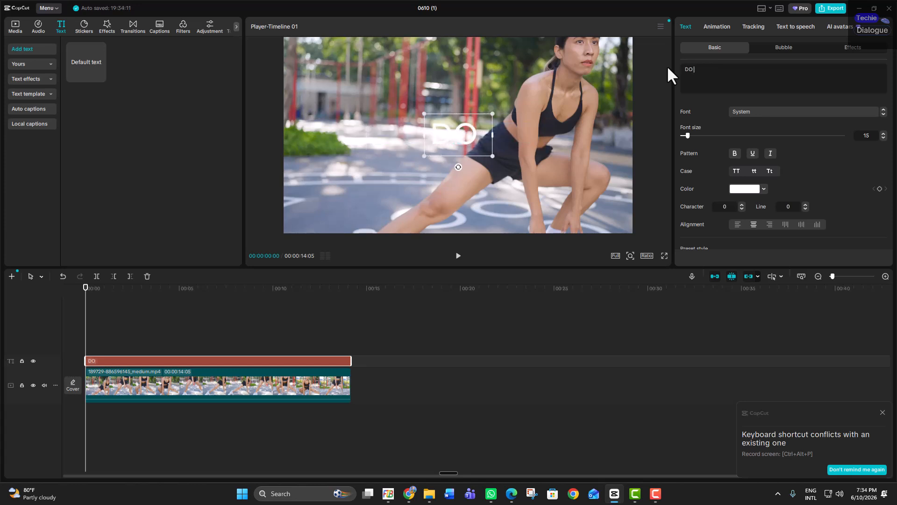
{"action": "type", "text": " EVERY"}
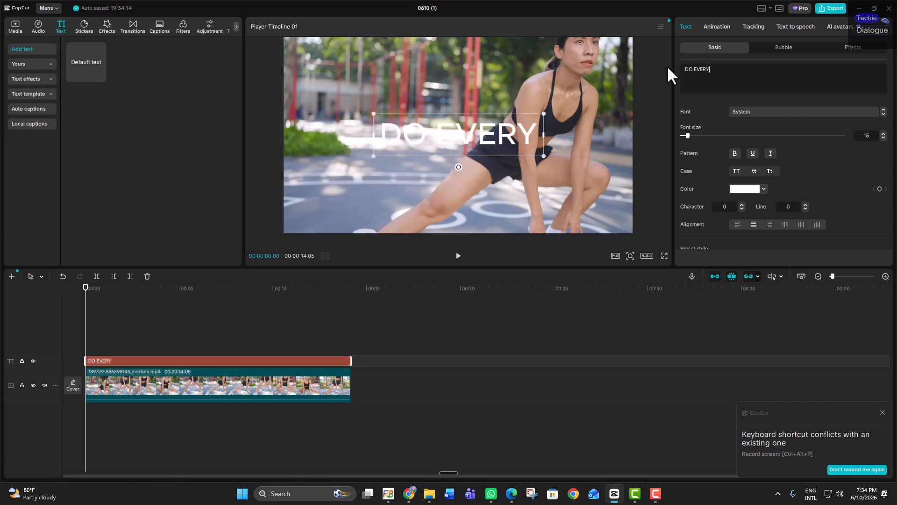
{"action": "type", "text": "DAY"}
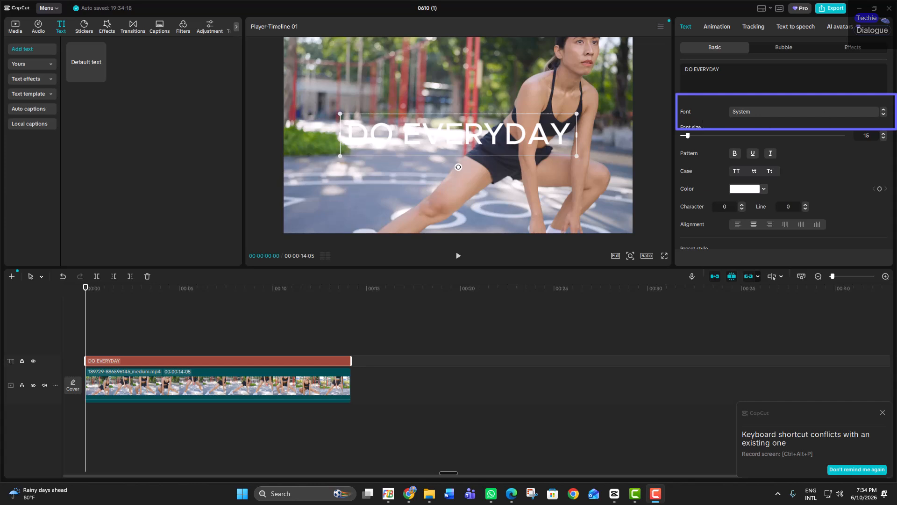
- Set the DO EVERYDAY text to the Lucu Imut font at size 18
{"action": "left_click", "coordinate": [860, 112]}
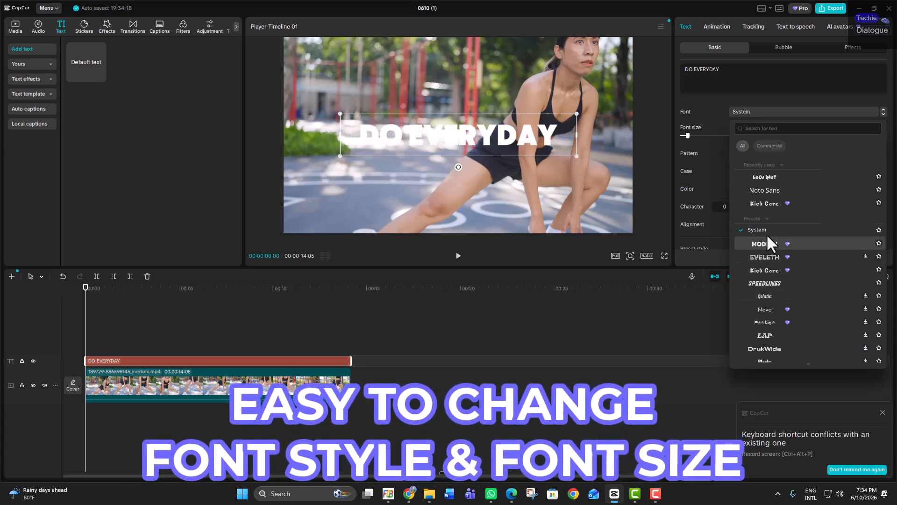
{"action": "left_click", "coordinate": [775, 178]}
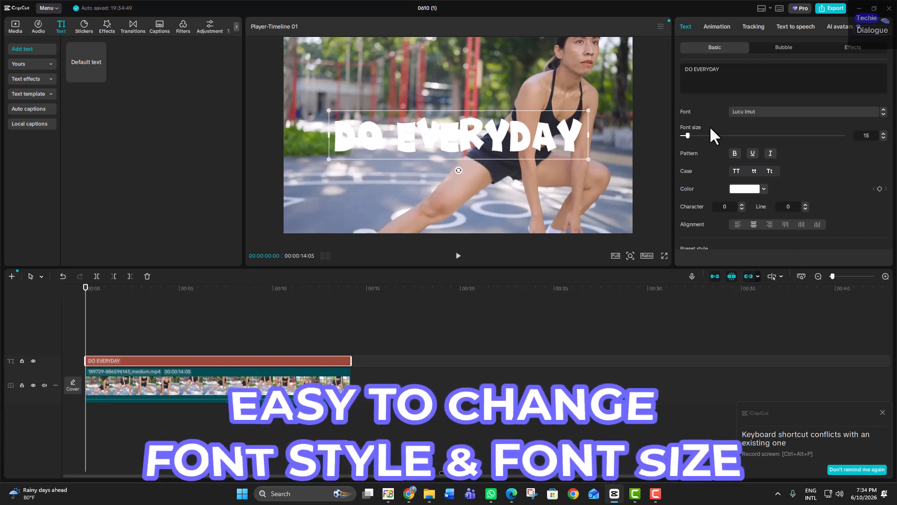
{"action": "left_click", "coordinate": [883, 133]}
{"action": "left_click", "coordinate": [883, 132]}
{"action": "left_click", "coordinate": [882, 132]}
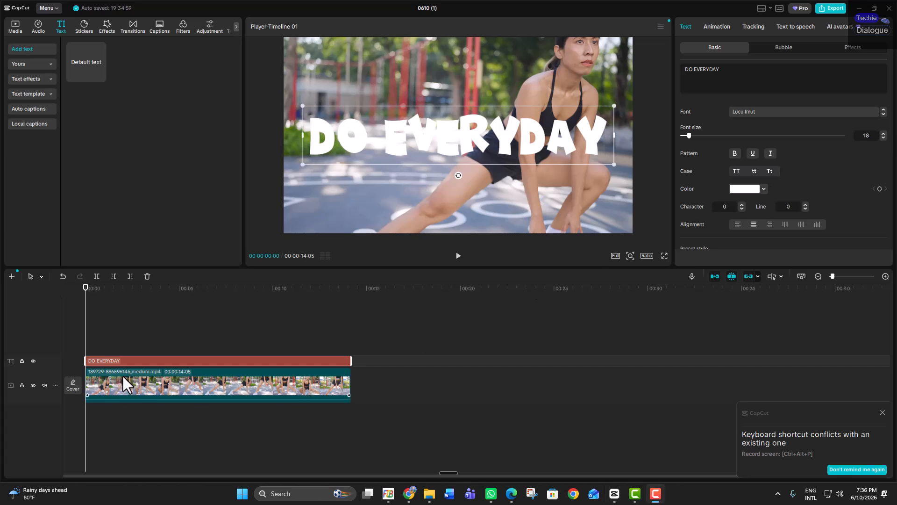
- Duplicate the video clip onto a track above the text and apply auto background removal to the copy
{"action": "right_click", "coordinate": [122, 374]}
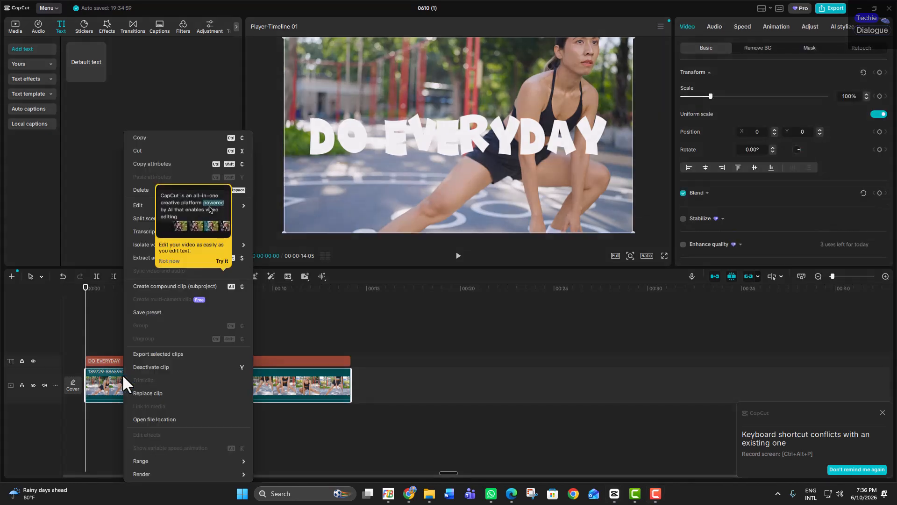
{"action": "left_click", "coordinate": [166, 140]}
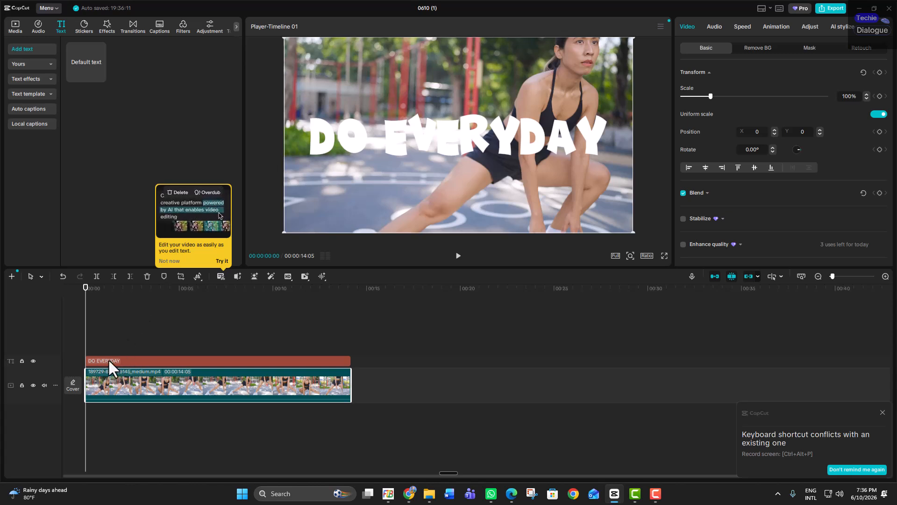
{"action": "right_click", "coordinate": [102, 336]}
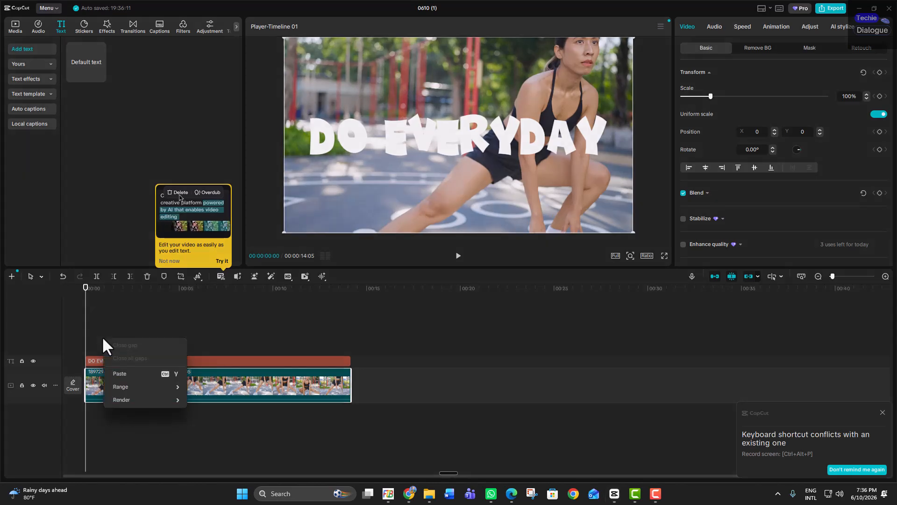
{"action": "left_click", "coordinate": [118, 373]}
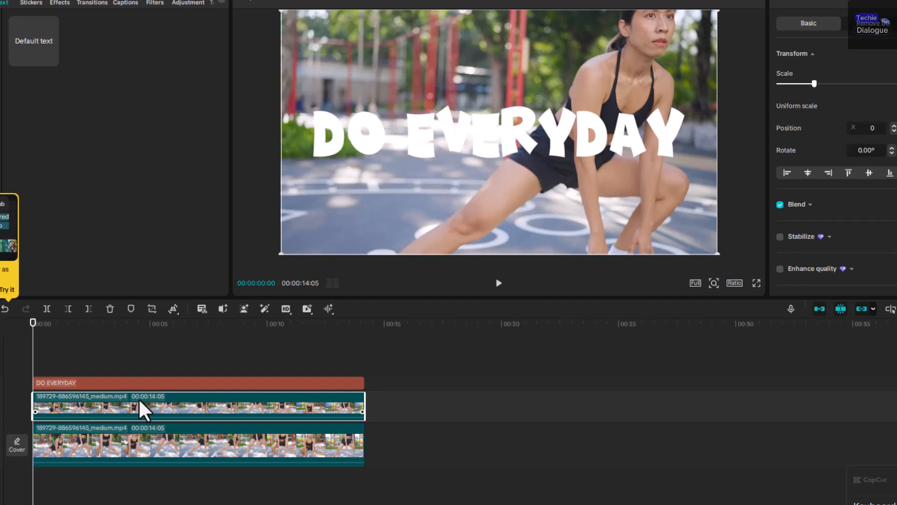
{"action": "left_click_drag", "start_coordinate": [138, 397], "coordinate": [137, 354]}
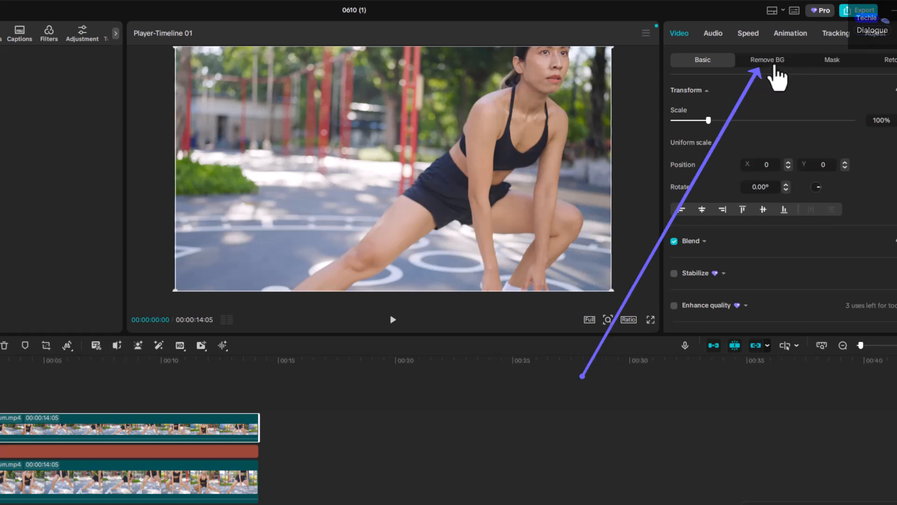
{"action": "left_click", "coordinate": [775, 69]}
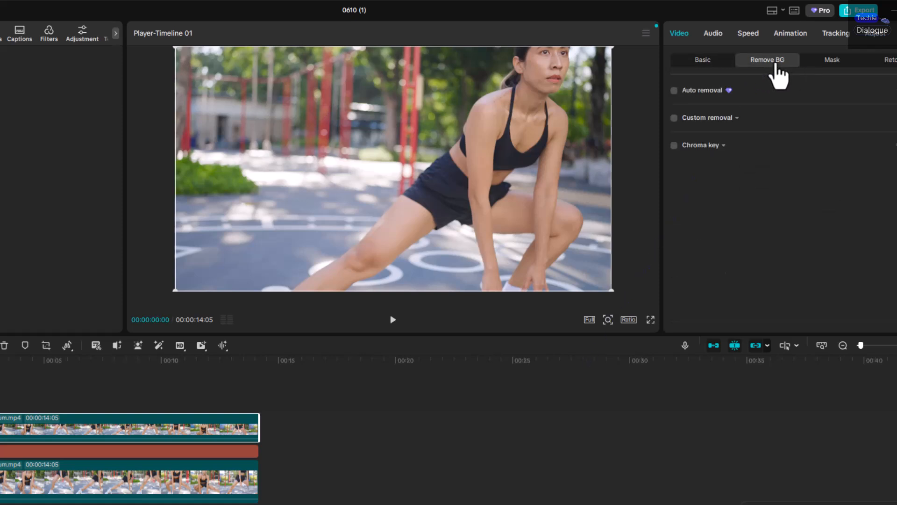
{"action": "left_click", "coordinate": [674, 91]}
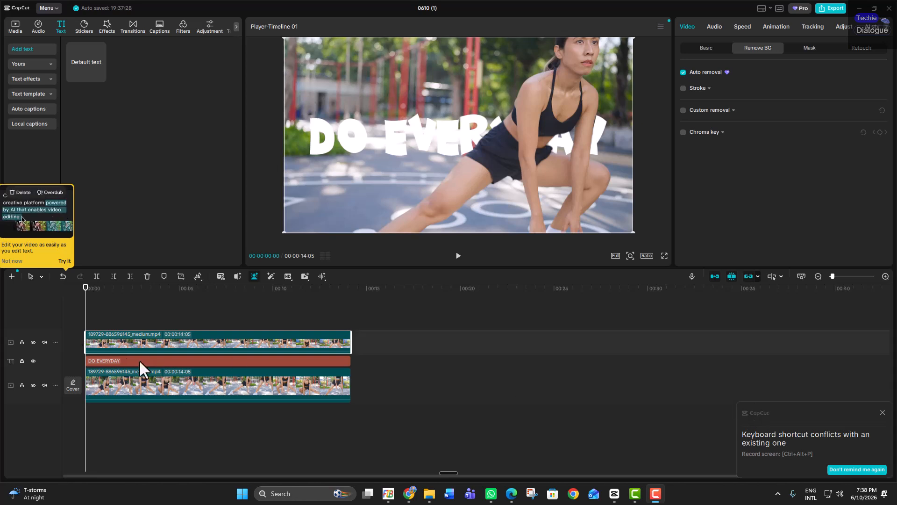
- Duplicate the DO EVERYDAY text clip and move the copy to a track above the cut-out video
{"action": "right_click", "coordinate": [104, 361]}
{"action": "left_click", "coordinate": [130, 295]}
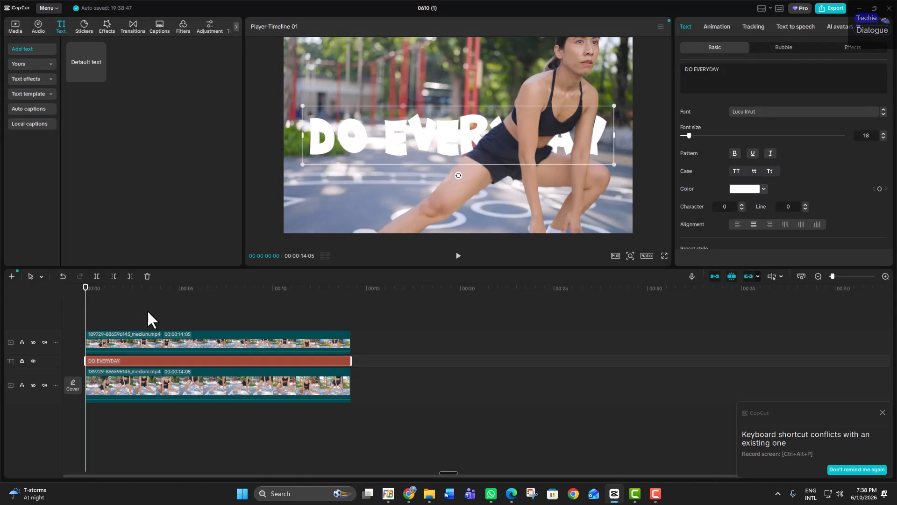
{"action": "right_click", "coordinate": [108, 315]}
{"action": "left_click", "coordinate": [123, 354]}
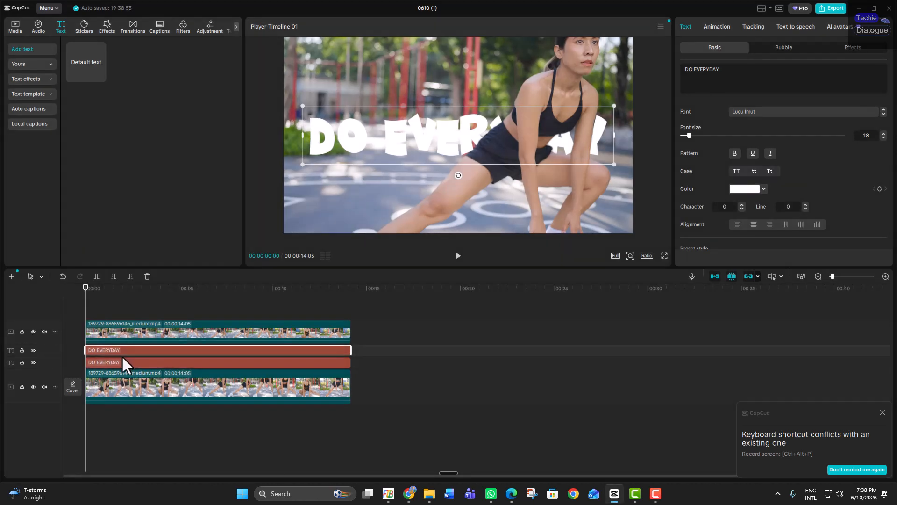
{"action": "left_click_drag", "start_coordinate": [123, 348], "coordinate": [126, 323]}
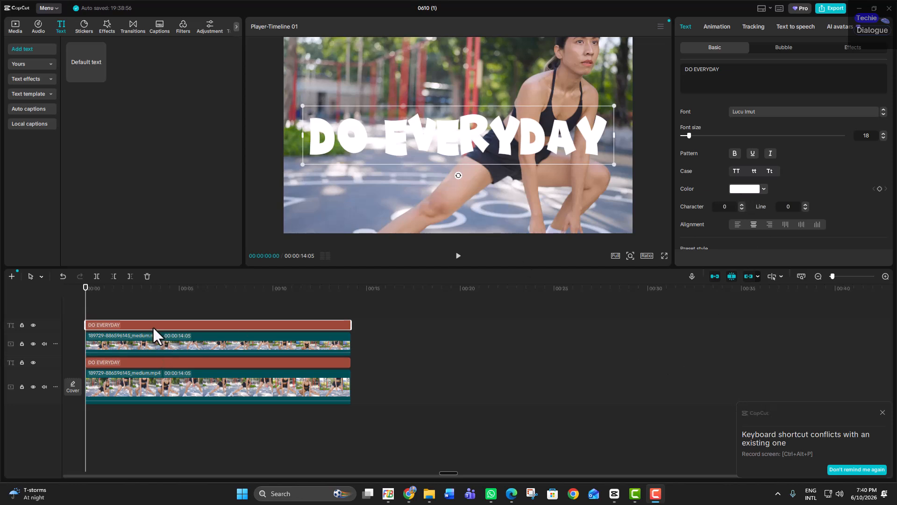
- Set the fill color of the top DO EVERYDAY text to black (000000)
{"action": "left_click", "coordinate": [762, 187]}
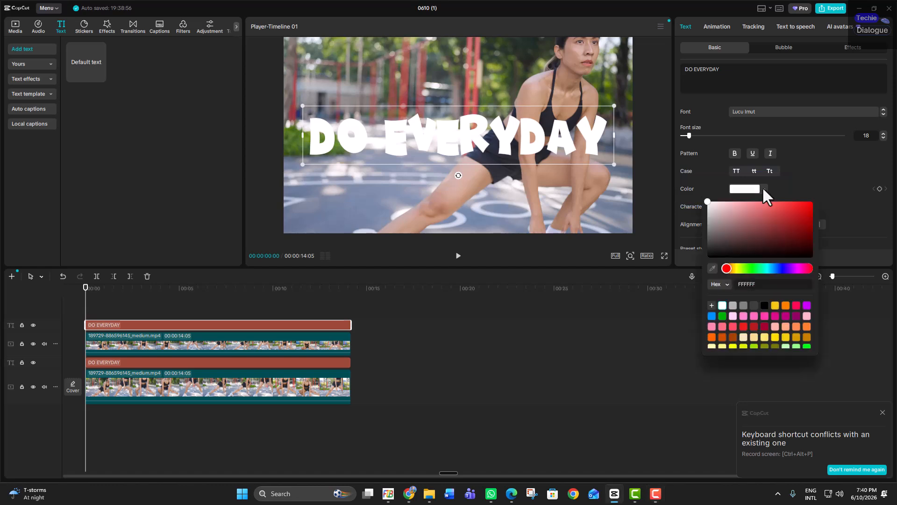
{"action": "left_click", "coordinate": [765, 305]}
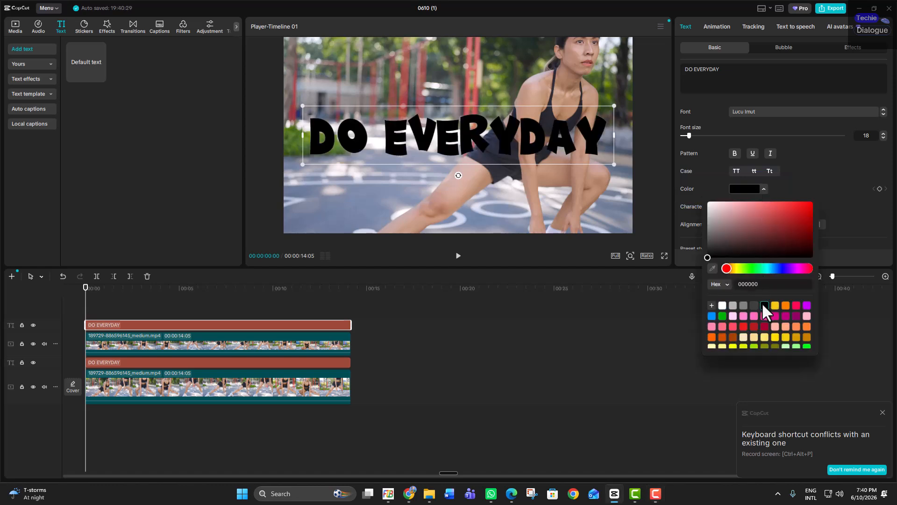
{"action": "left_click", "coordinate": [824, 188]}
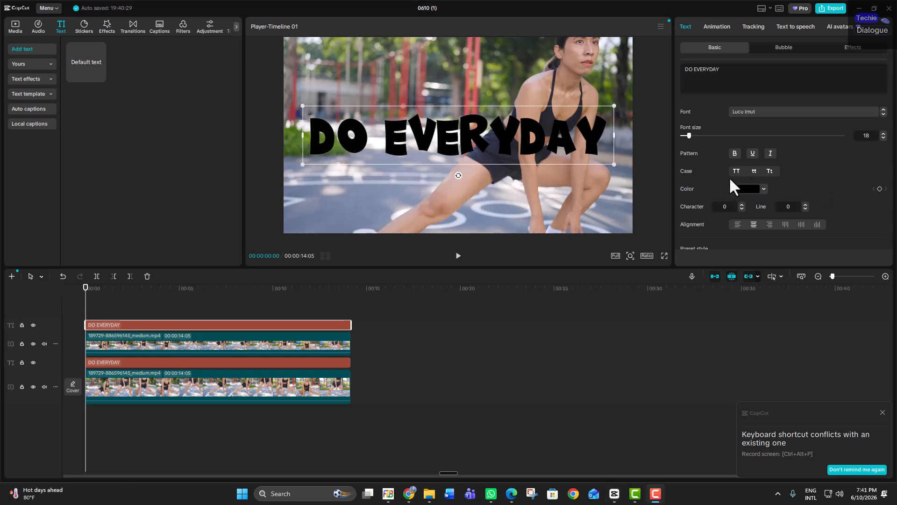
- Enable a white (FFFFFF) stroke on the top text and reduce its thickness to a thin outline
{"action": "scroll", "coordinate": [730, 177], "scroll_direction": "down", "scroll_amount": 3}
{"action": "scroll", "coordinate": [730, 181], "scroll_direction": "down", "scroll_amount": 6}
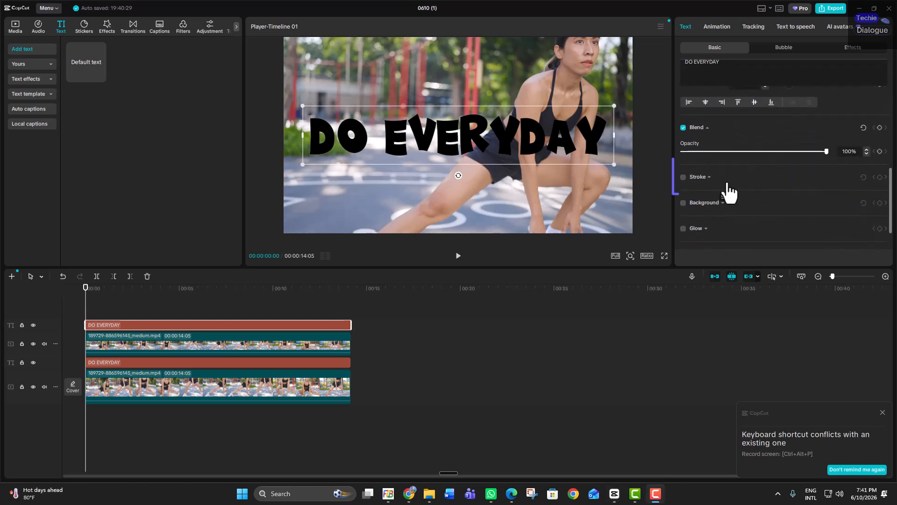
{"action": "left_click", "coordinate": [684, 177]}
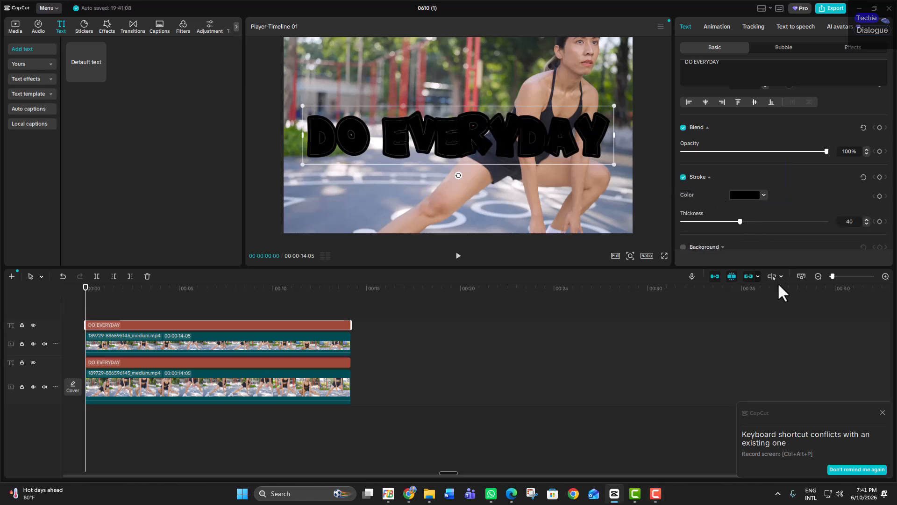
{"action": "left_click", "coordinate": [764, 194]}
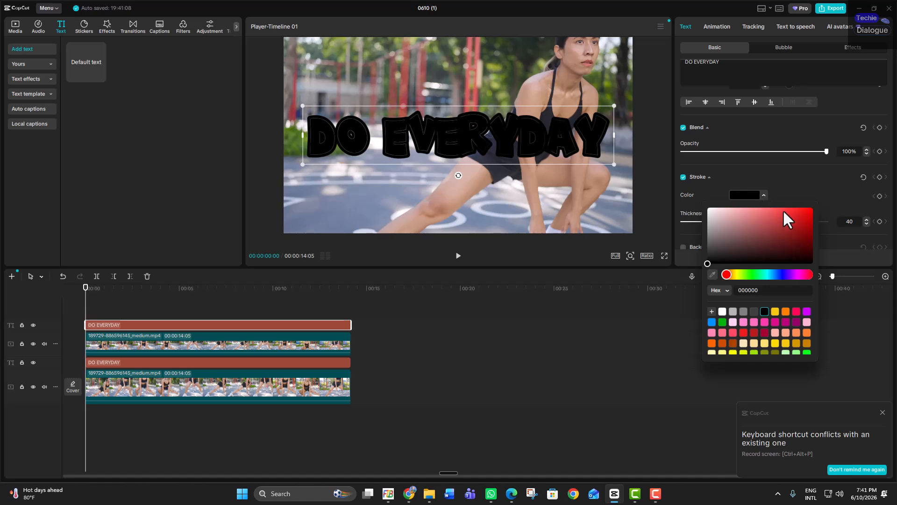
{"action": "left_click", "coordinate": [707, 262]}
{"action": "left_click_drag", "start_coordinate": [708, 262], "coordinate": [707, 208]}
{"action": "left_click", "coordinate": [721, 311]}
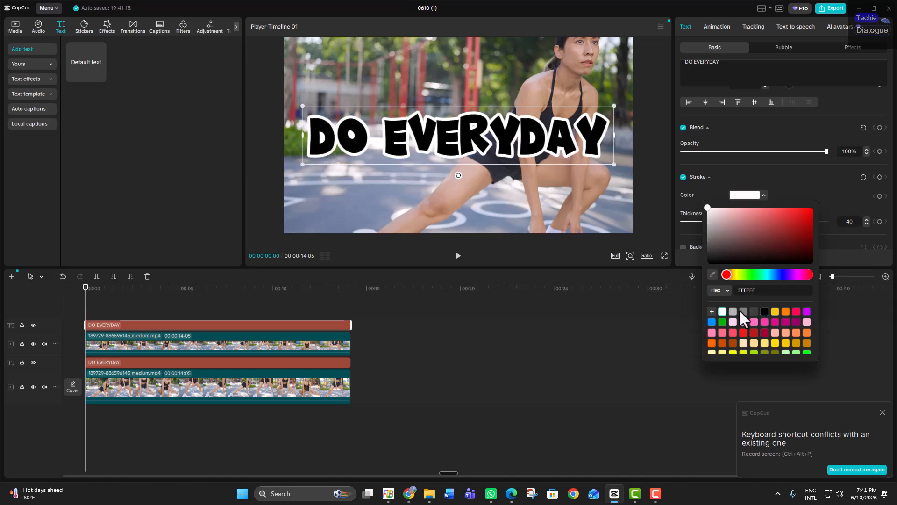
{"action": "left_click", "coordinate": [693, 280]}
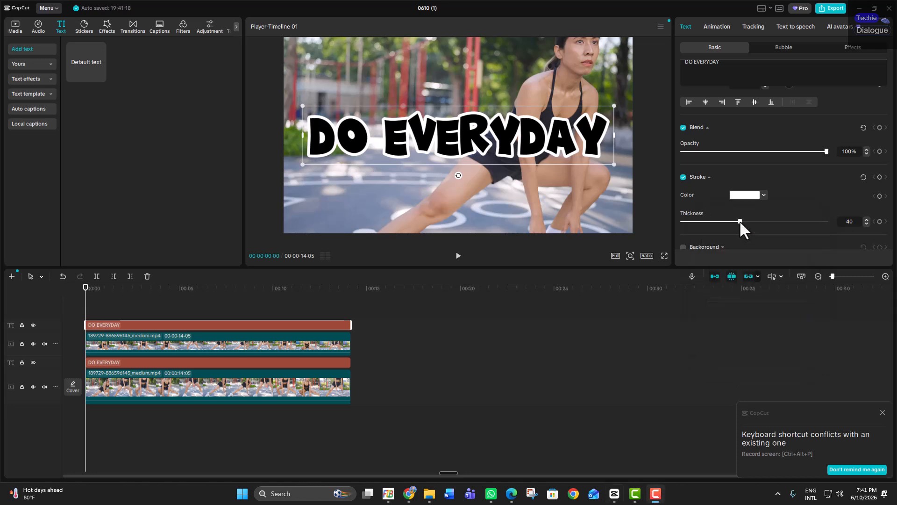
{"action": "left_click_drag", "start_coordinate": [740, 221], "coordinate": [695, 222]}
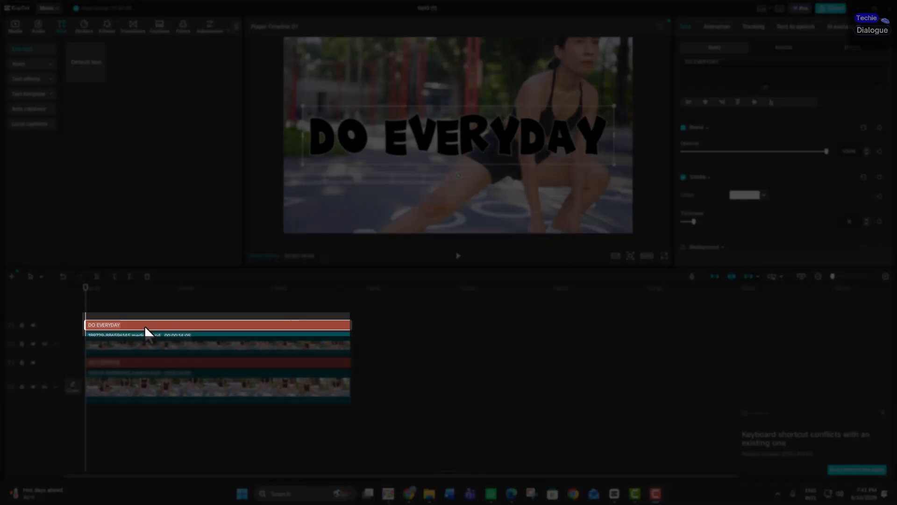
- Create a compound clip (subproject) from the top DO EVERYDAY text clip
{"action": "right_click", "coordinate": [145, 326]}
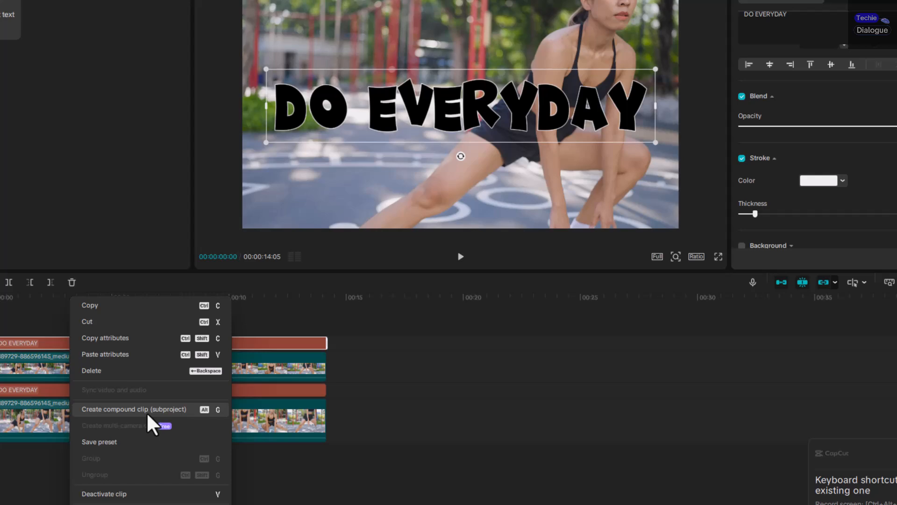
{"action": "left_click", "coordinate": [148, 409]}
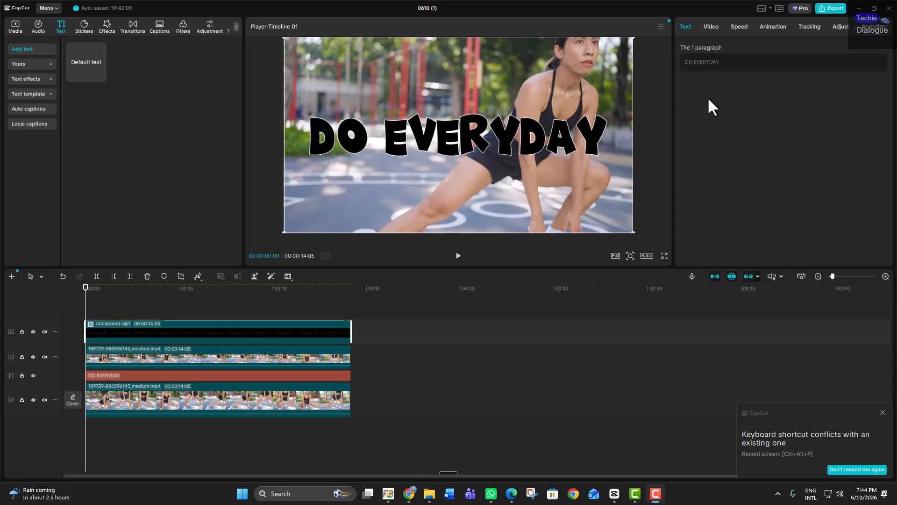
- Set the compound clip's blend mode to Screen and play the timeline to preview the effect
{"action": "left_click", "coordinate": [711, 28]}
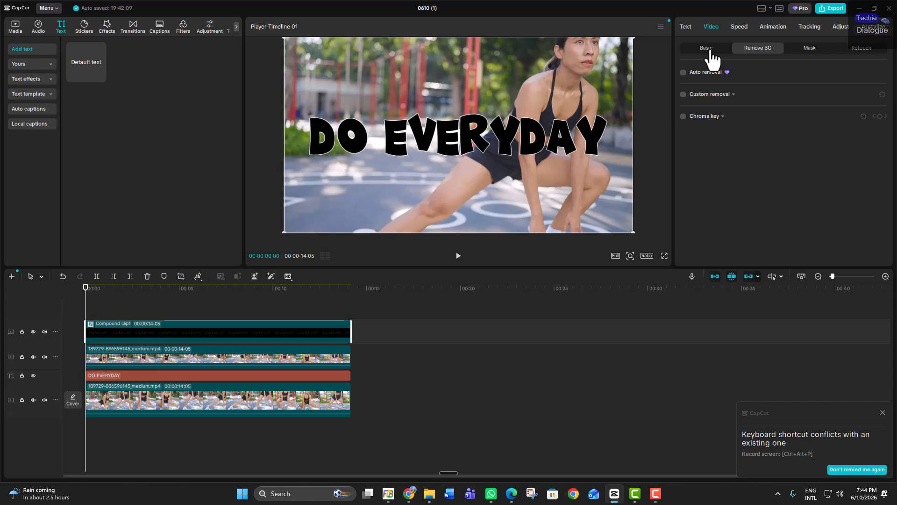
{"action": "left_click", "coordinate": [709, 49]}
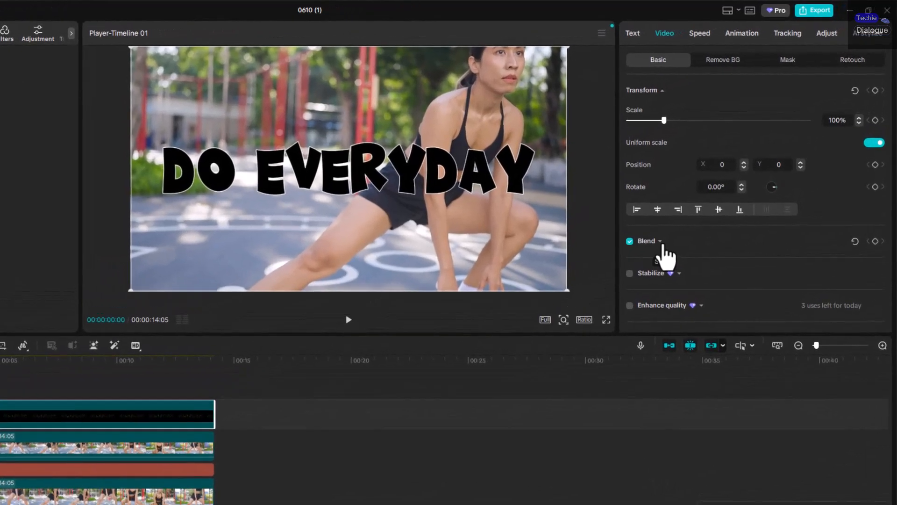
{"action": "left_click", "coordinate": [660, 241]}
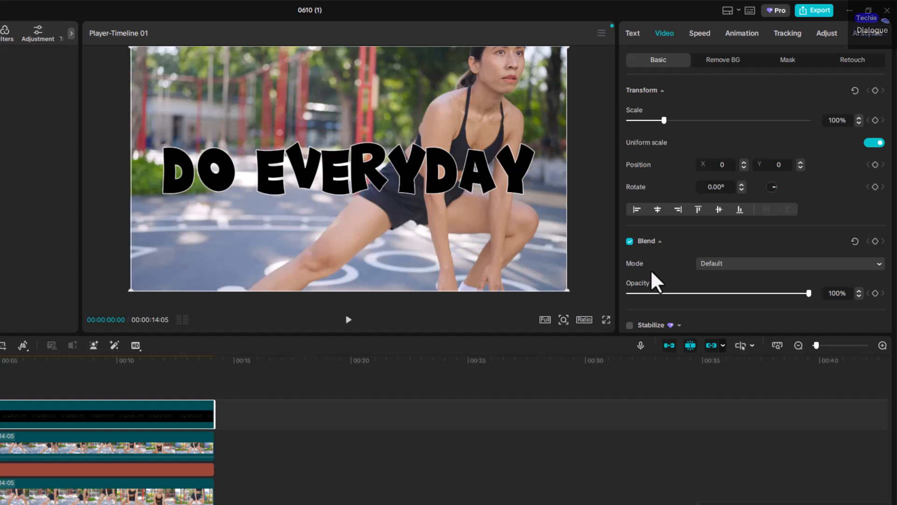
{"action": "left_click", "coordinate": [834, 265]}
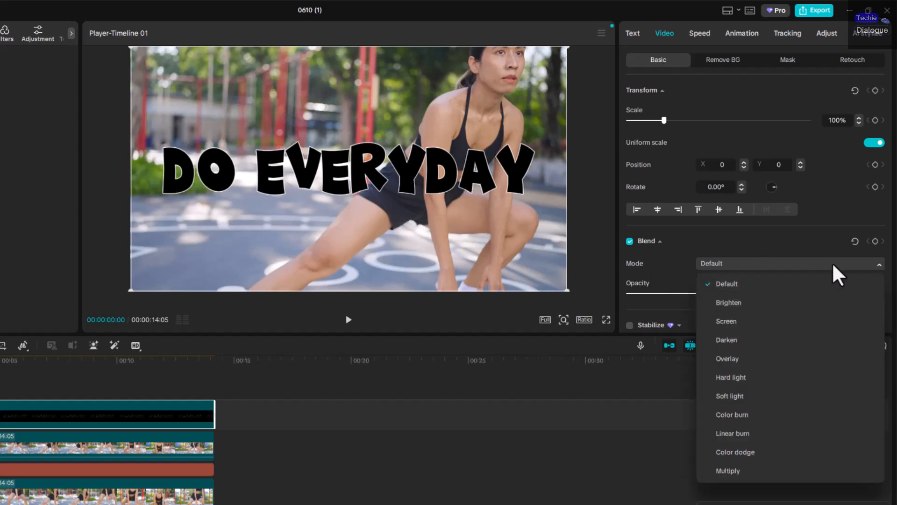
{"action": "left_click", "coordinate": [745, 323]}
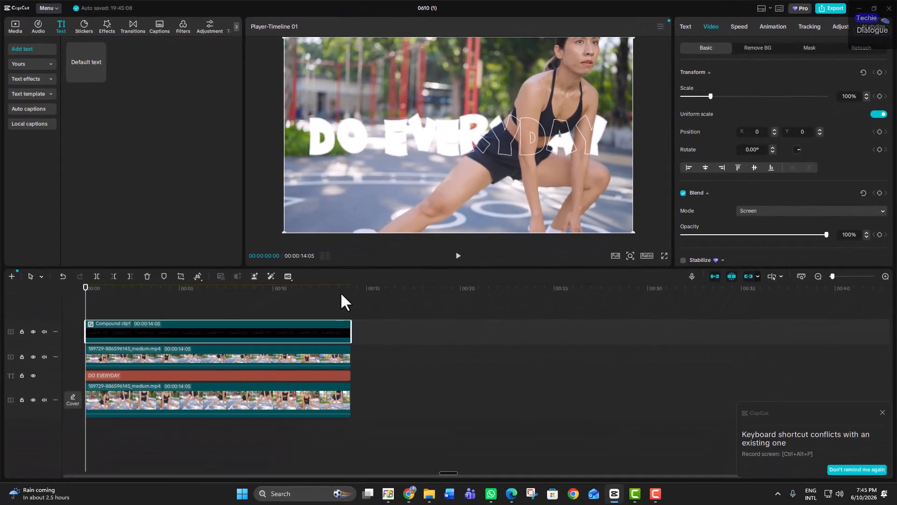
{"action": "left_click", "coordinate": [458, 256]}
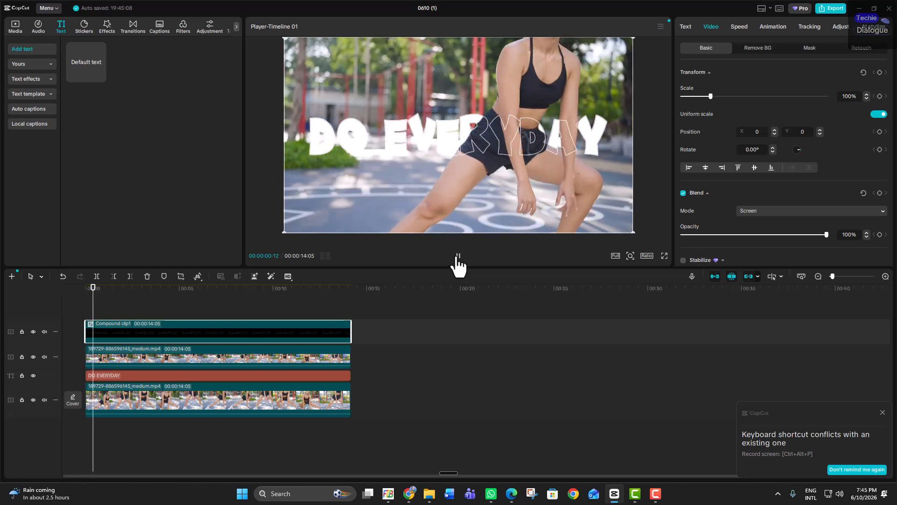